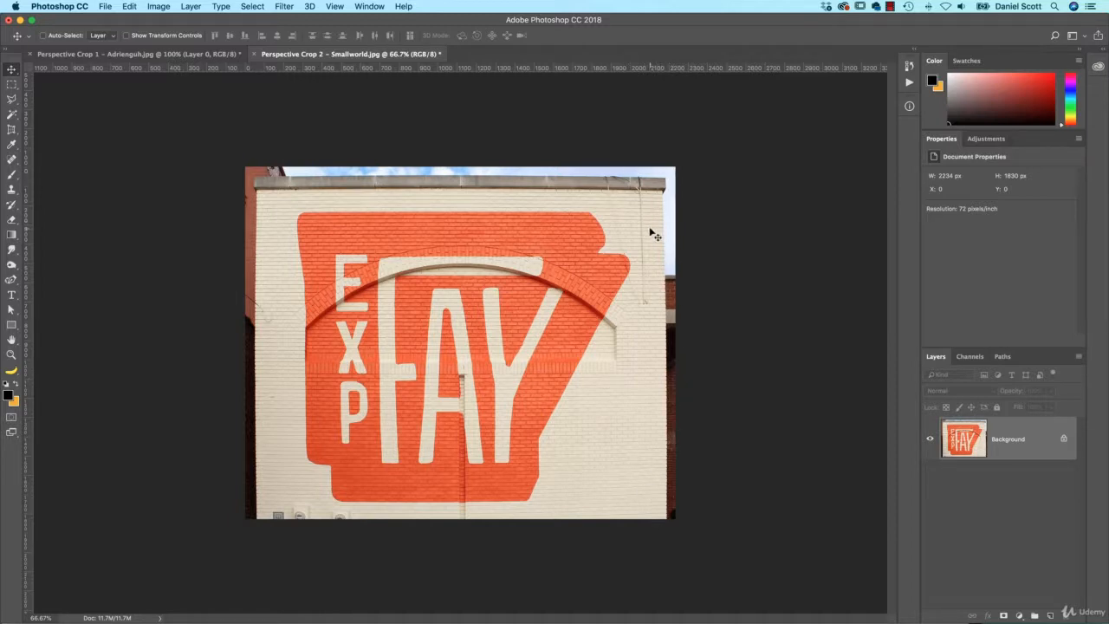
key("super+z")
key("super+z")
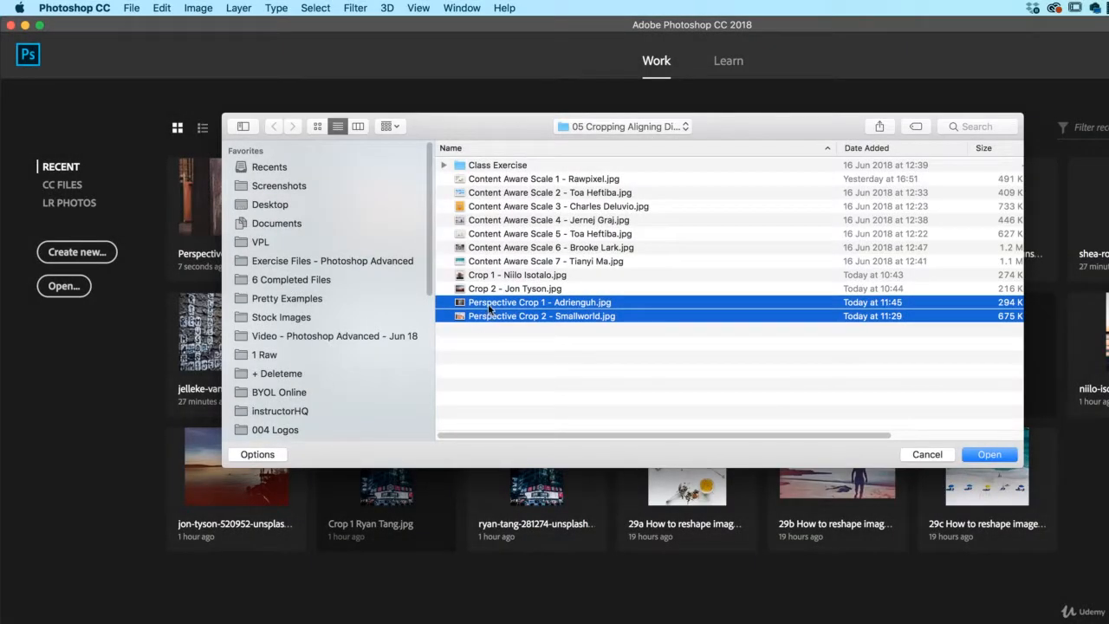
Open the Perspective Crop 1 and Perspective Crop 2 images together and bring Perspective Crop 1 to the front
left_click(985, 453)
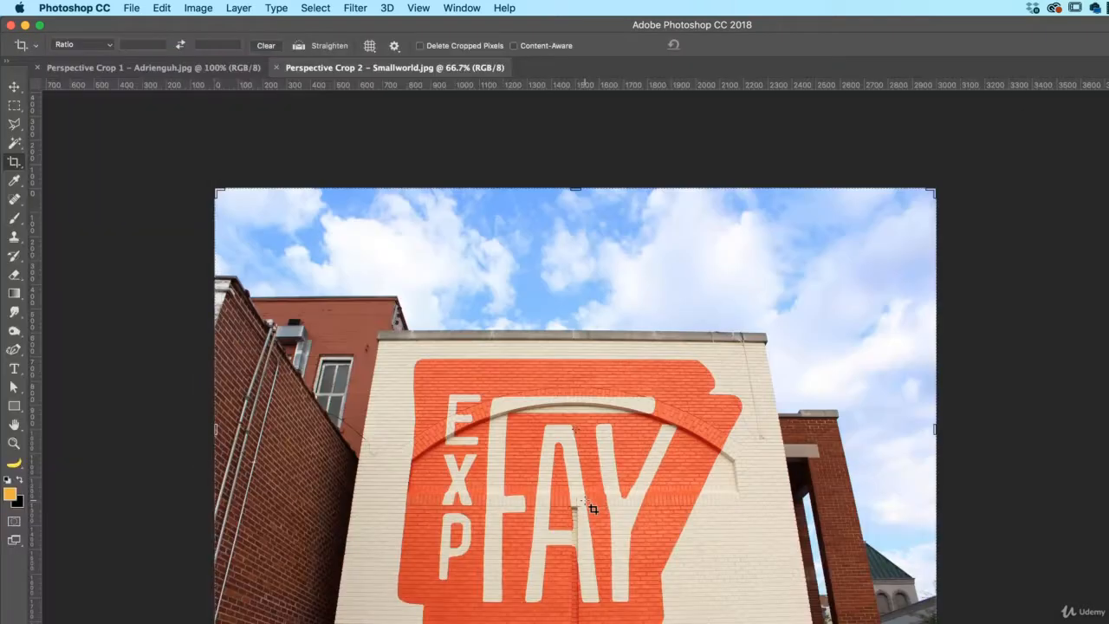
left_click(178, 68)
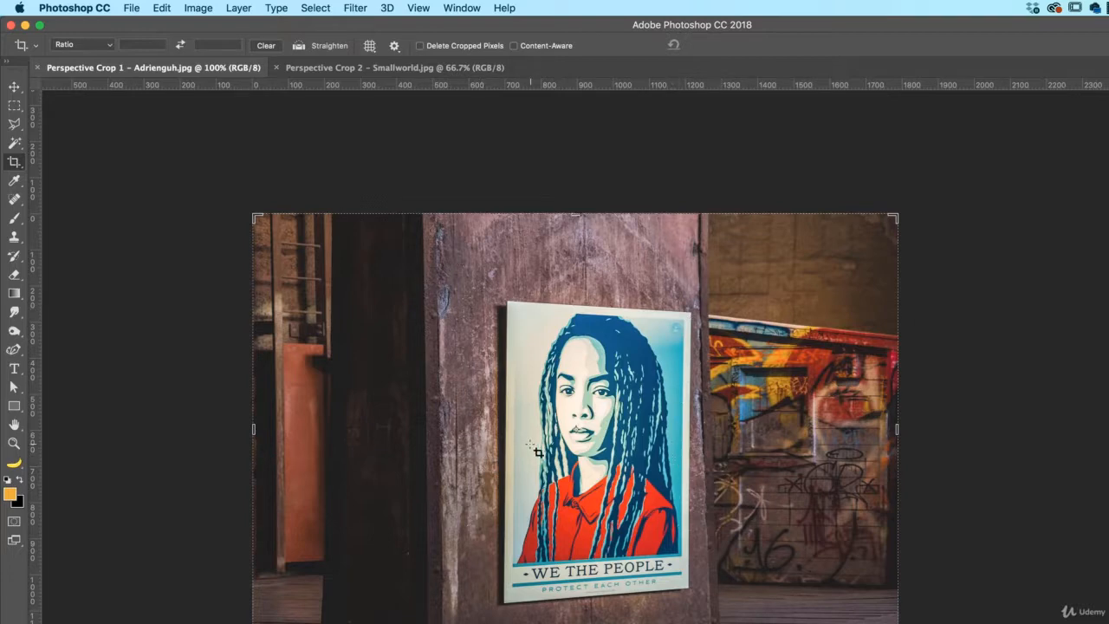
Crop the photo to the four corners of the We The People poster with the Perspective Crop Tool
right_click(14, 162)
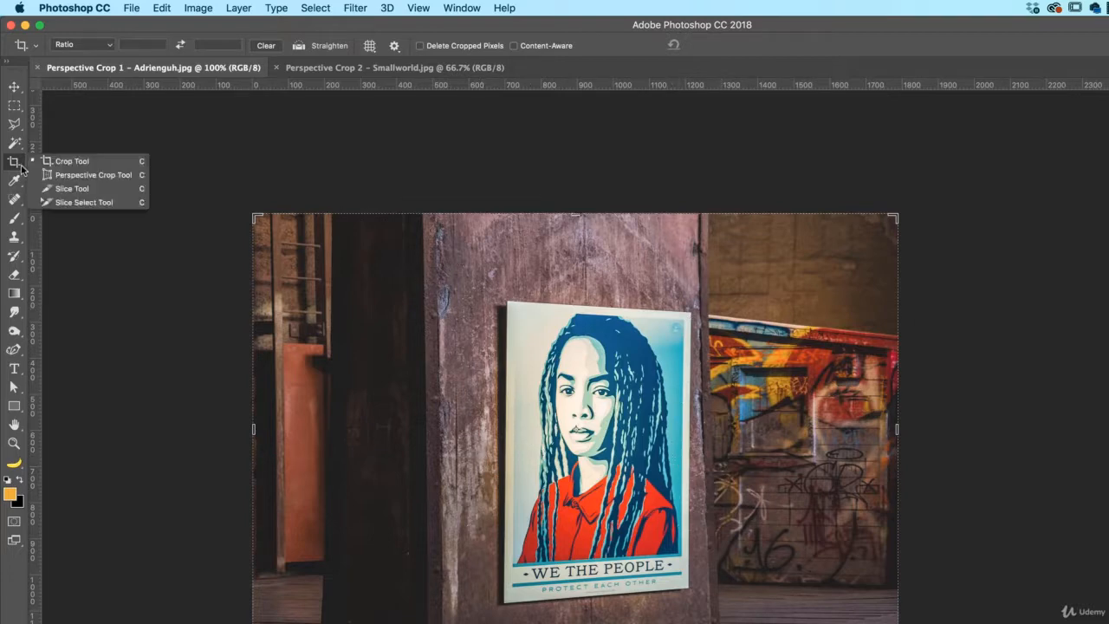
left_click(92, 175)
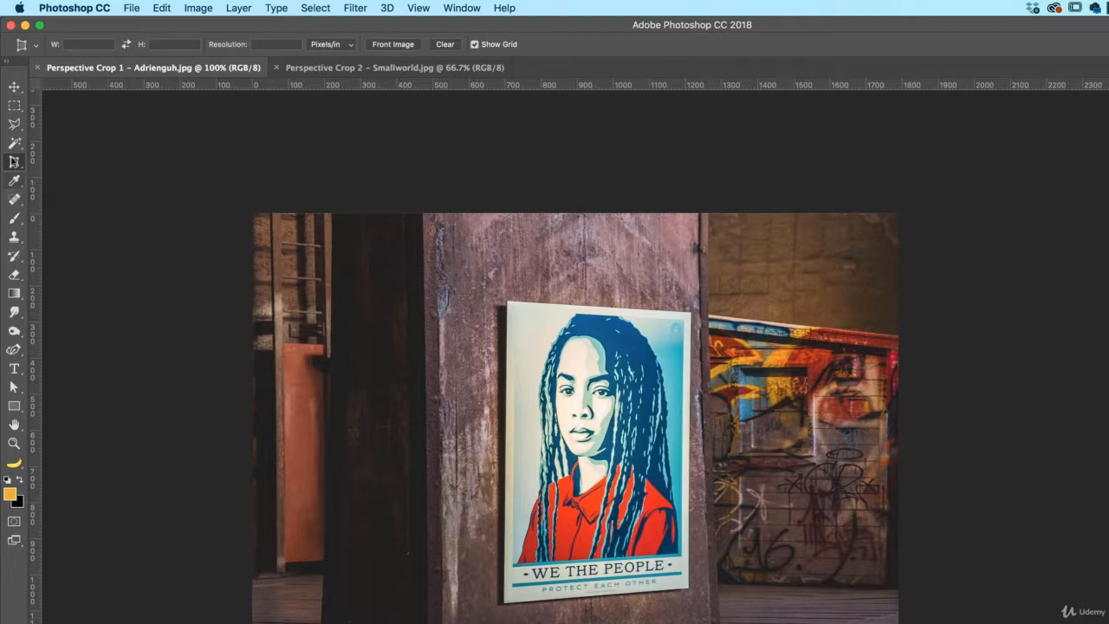
right_click(14, 162)
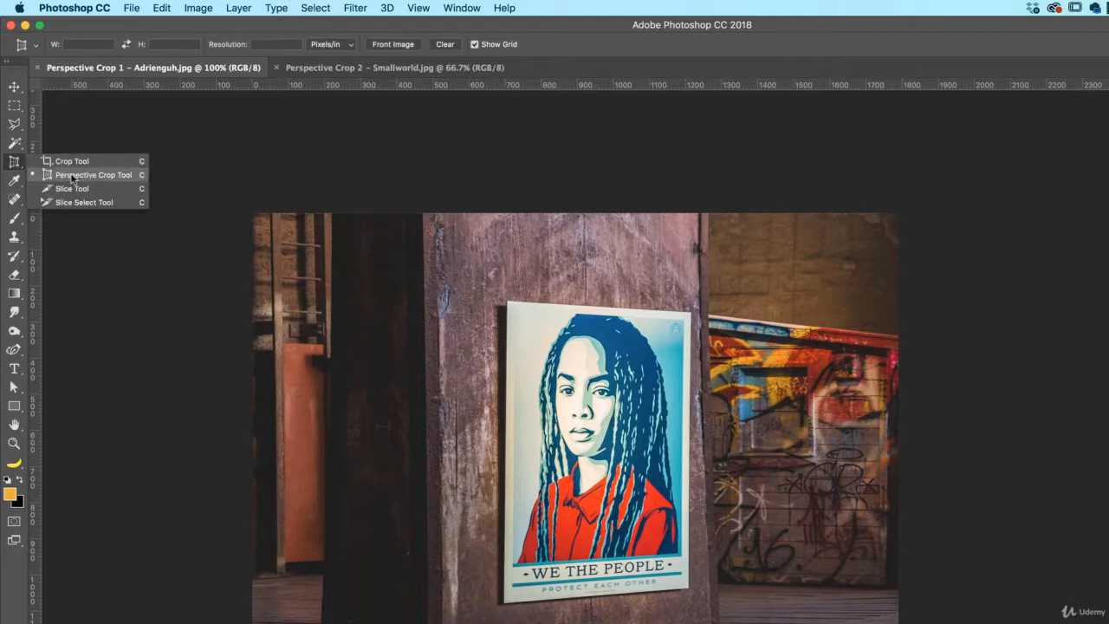
left_click(75, 177)
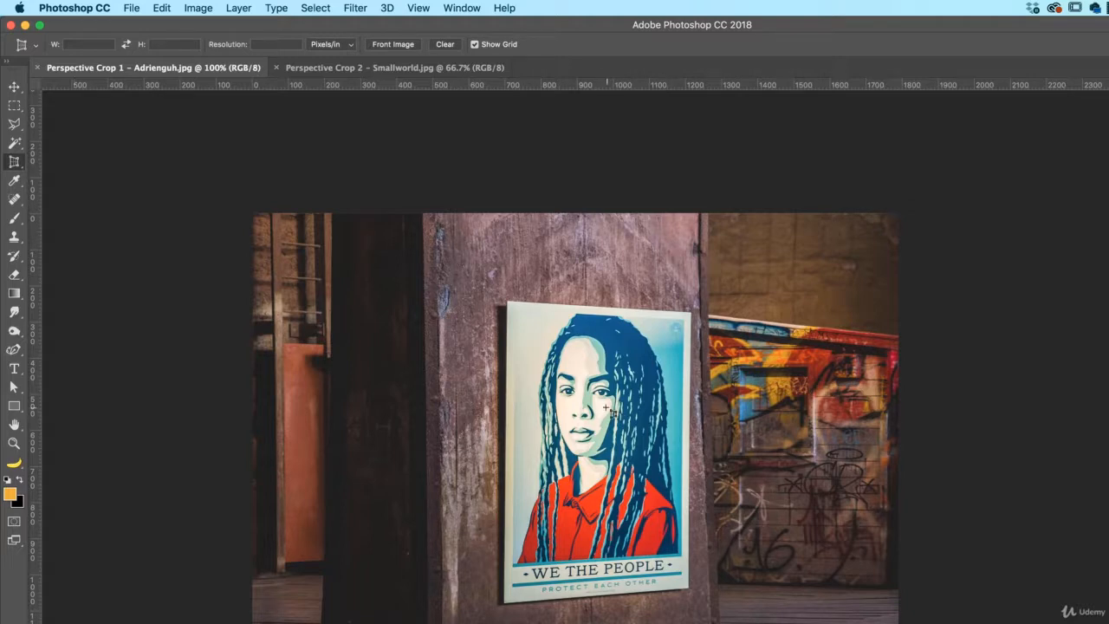
left_click(510, 303)
left_click(690, 315)
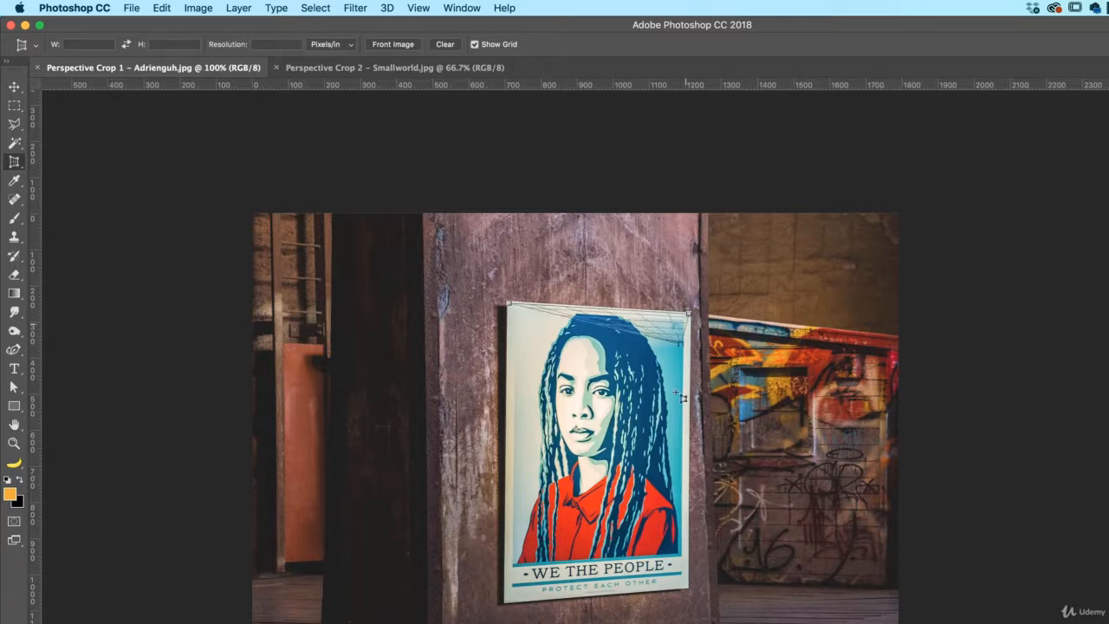
left_click(689, 589)
left_click(505, 600)
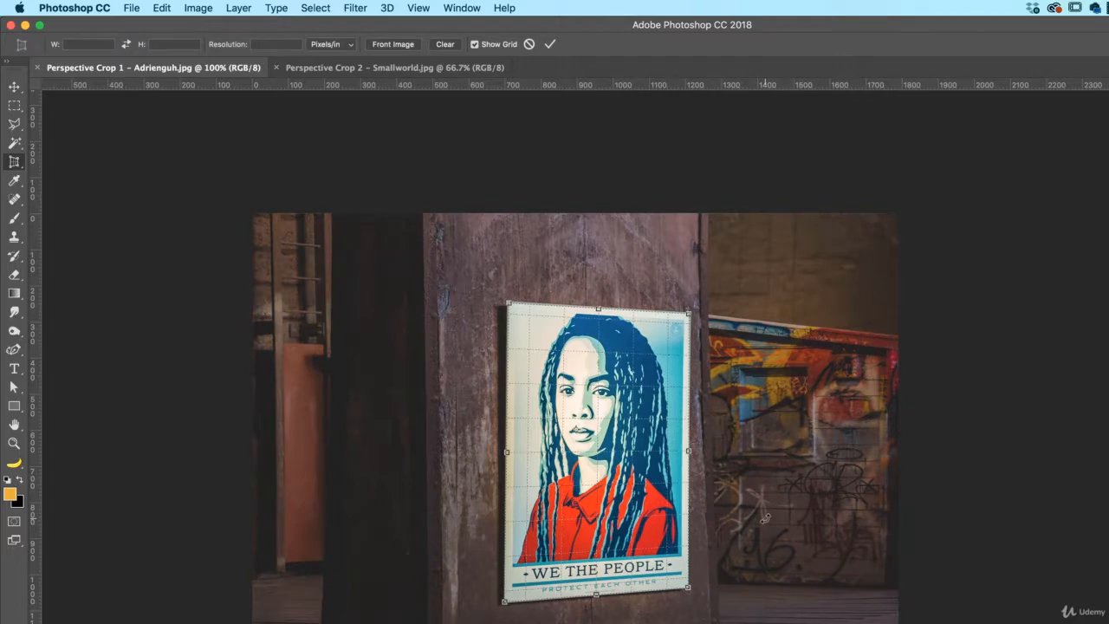
key("Return")
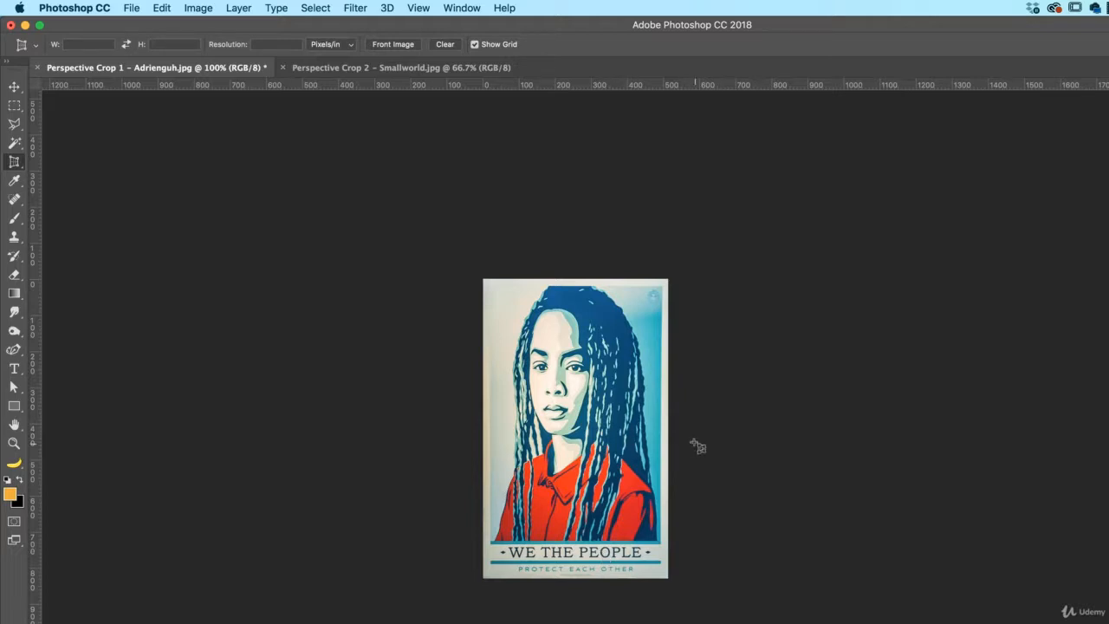
Cycle through the Crop, Perspective Crop, Slice and Slice Select tools
left_click(14, 161)
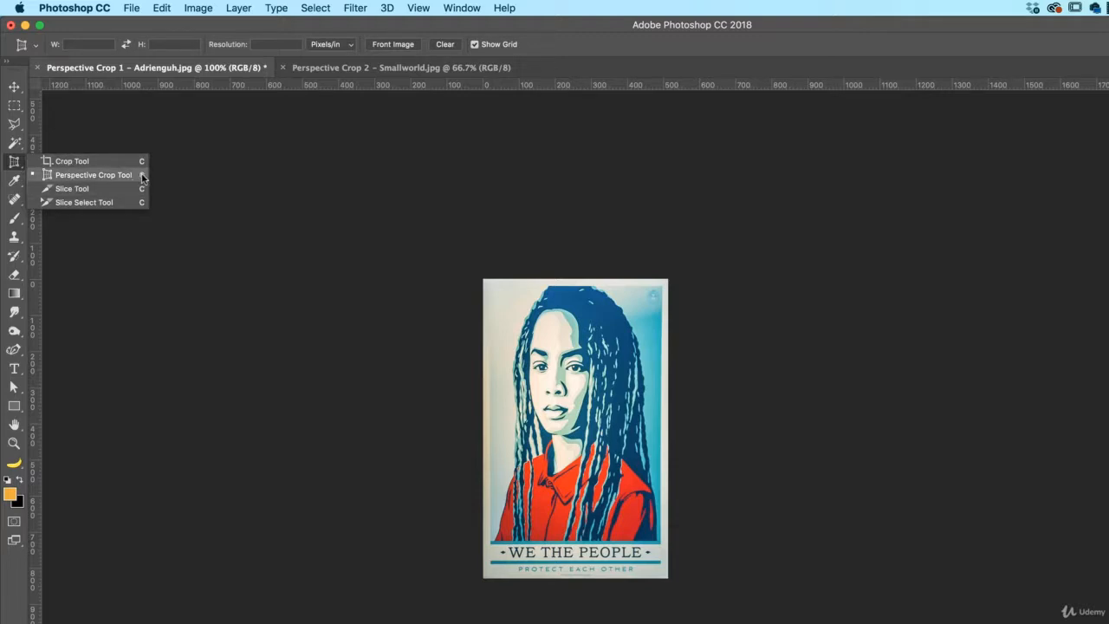
left_click(14, 162)
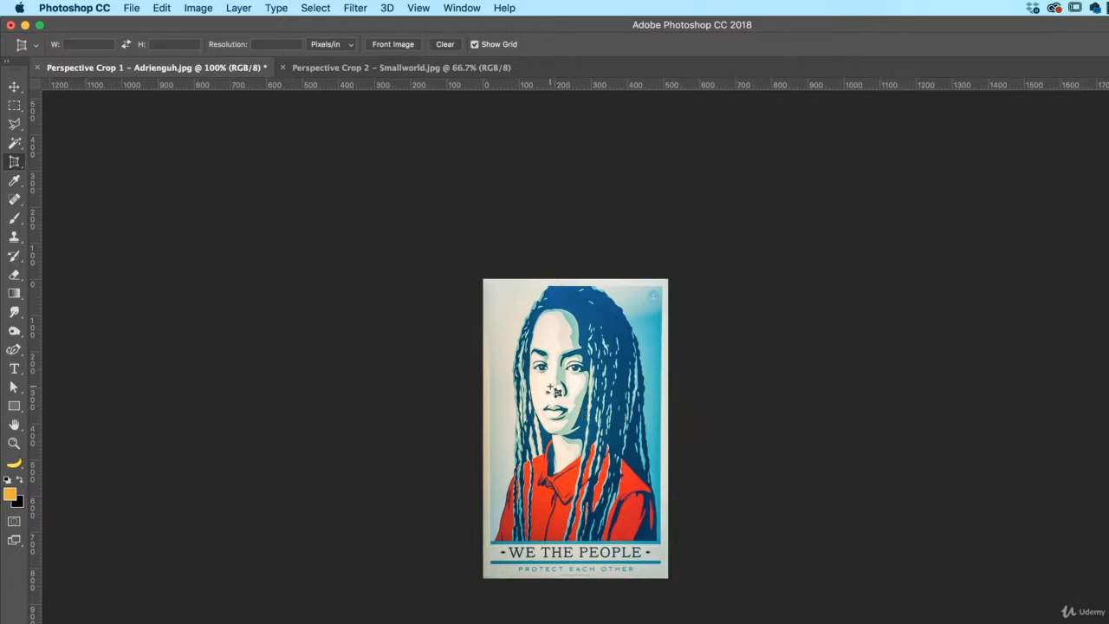
key("v")
key("c")
key("x")
key("shift+c")
key("shift+c")
key("shift+c")
key("shift+c")
key("shift+c")
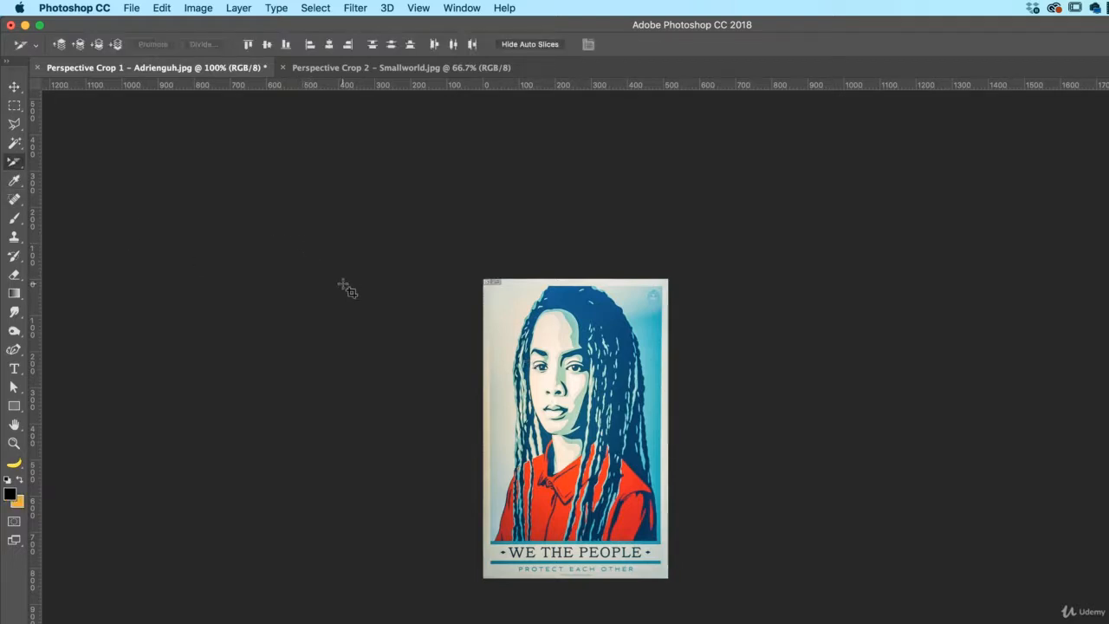
key("shift+c")
key("shift+c")
key("shift+c")
key("shift+c")
key("shift+c")
key("shift+c")
key("shift+c")
key("shift+c")
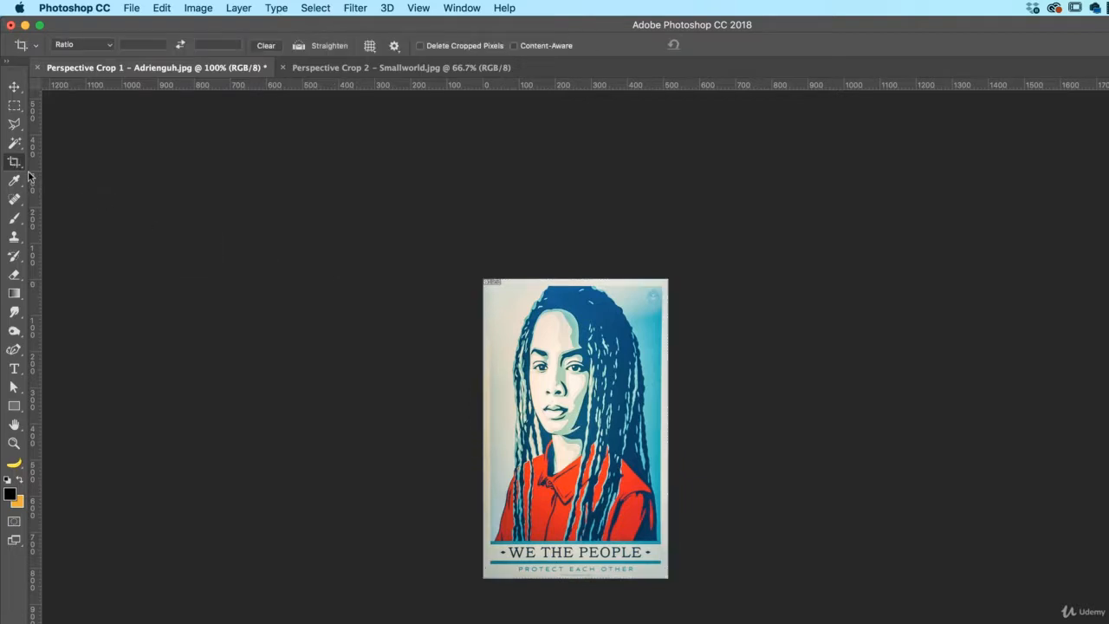
key("shift+c")
key("shift+c")
key("shift+c")
key("shift+c")
key("shift+c")
key("shift+c")
key("shift+c")
key("shift+c")
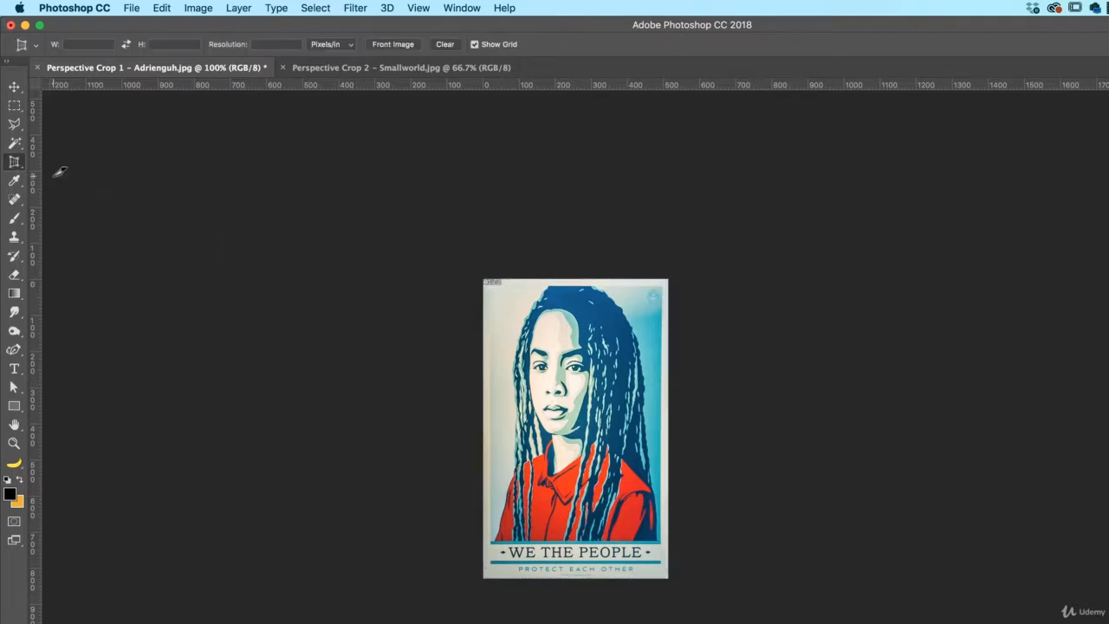
key("shift+c")
key("shift+c")
key("shift+c")
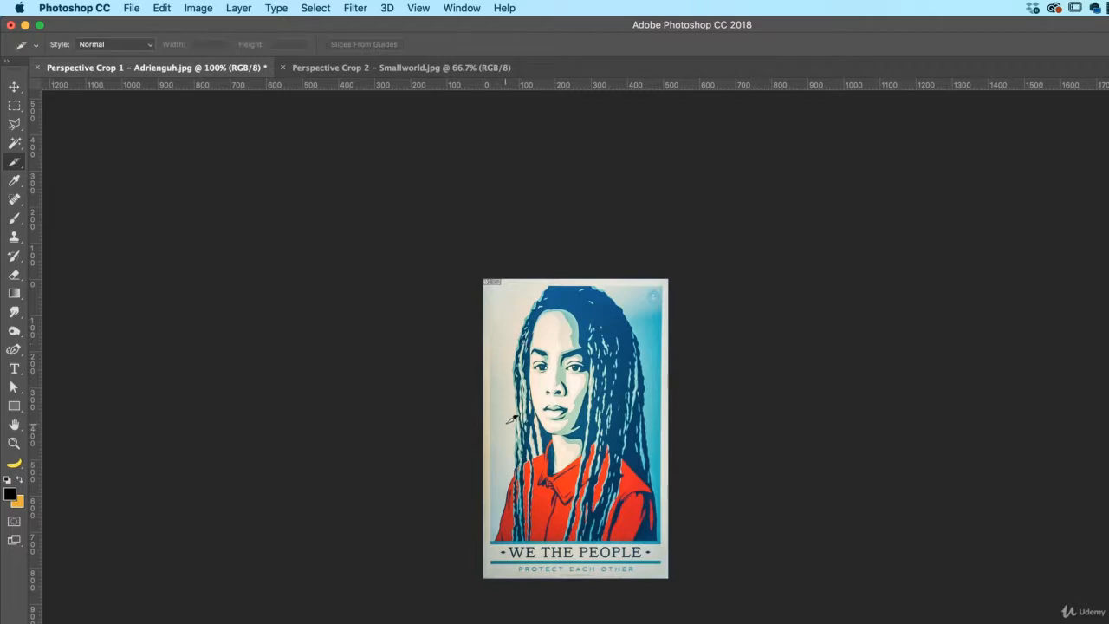
Switch to the marquee tools and cycle through the tools in that group
key("m")
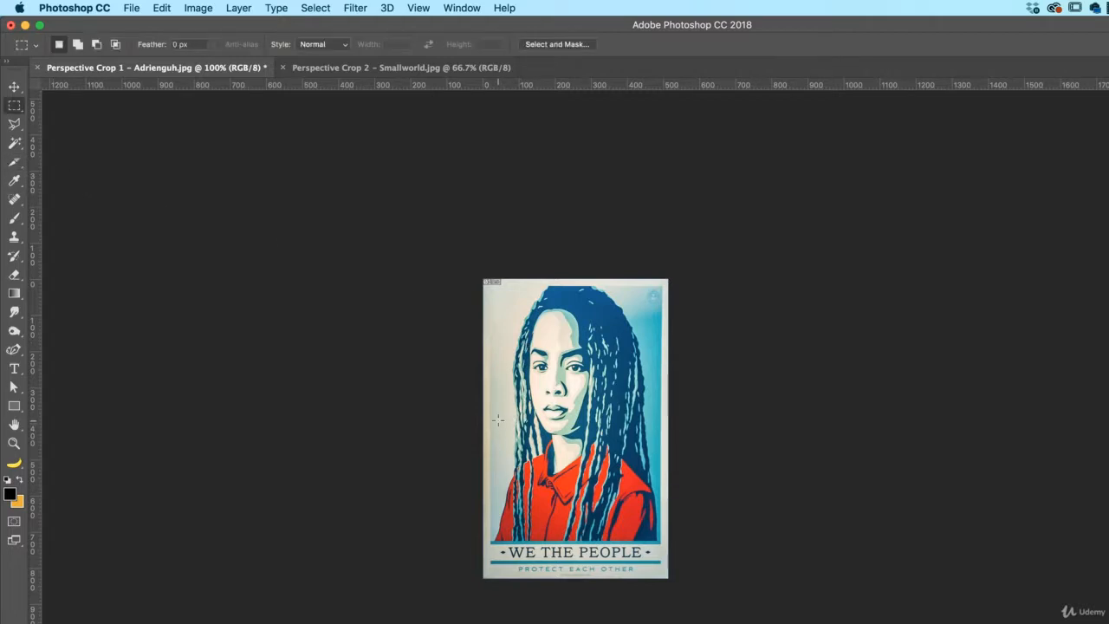
key("shift+m")
key("shift+m")
key("shift+m")
key("shift+m")
key("shift+m")
key("shift+m")
key("shift+m")
key("shift+m")
key("shift+m")
key("shift+m")
Widen the poster's canvas equally on both sides with the Crop Tool
key("c")
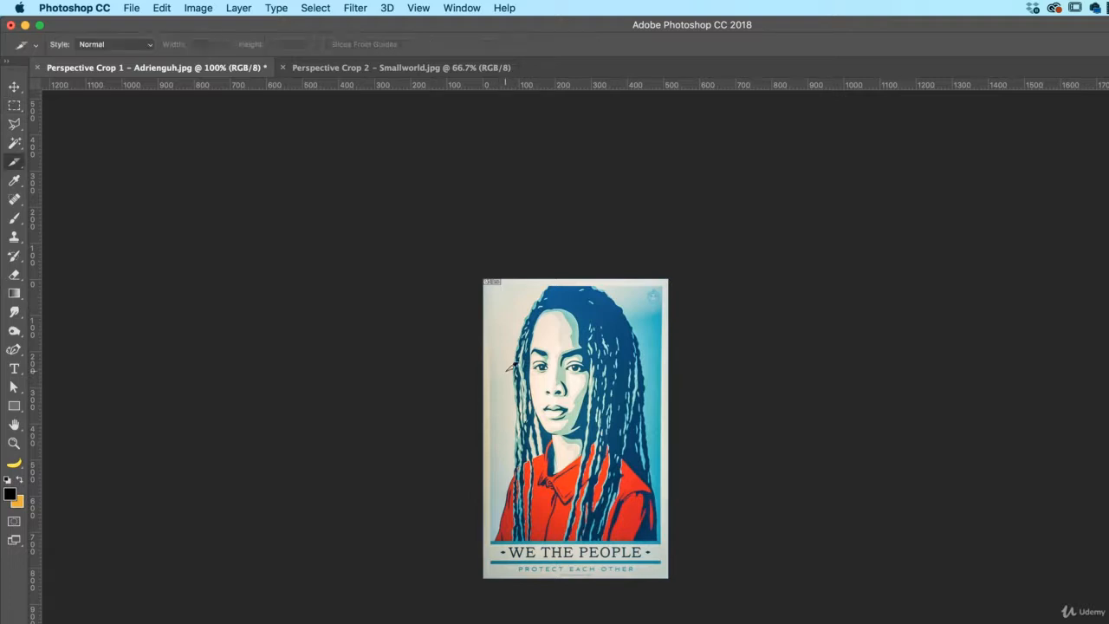
key("shift+c")
key("shift+c")
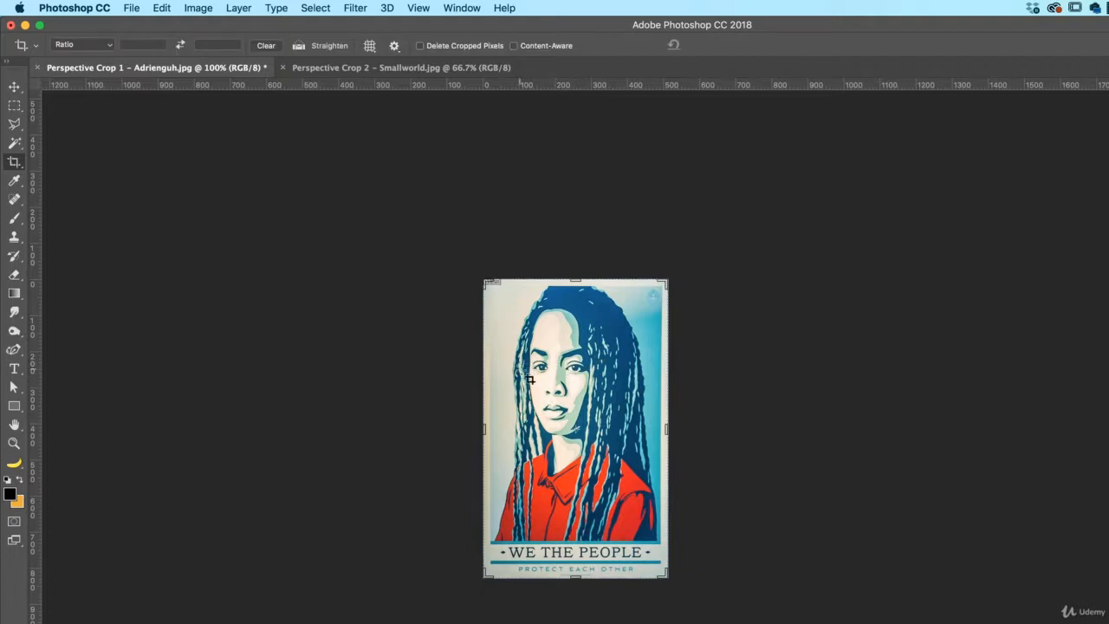
left_click_drag(666, 429, 688, 440)
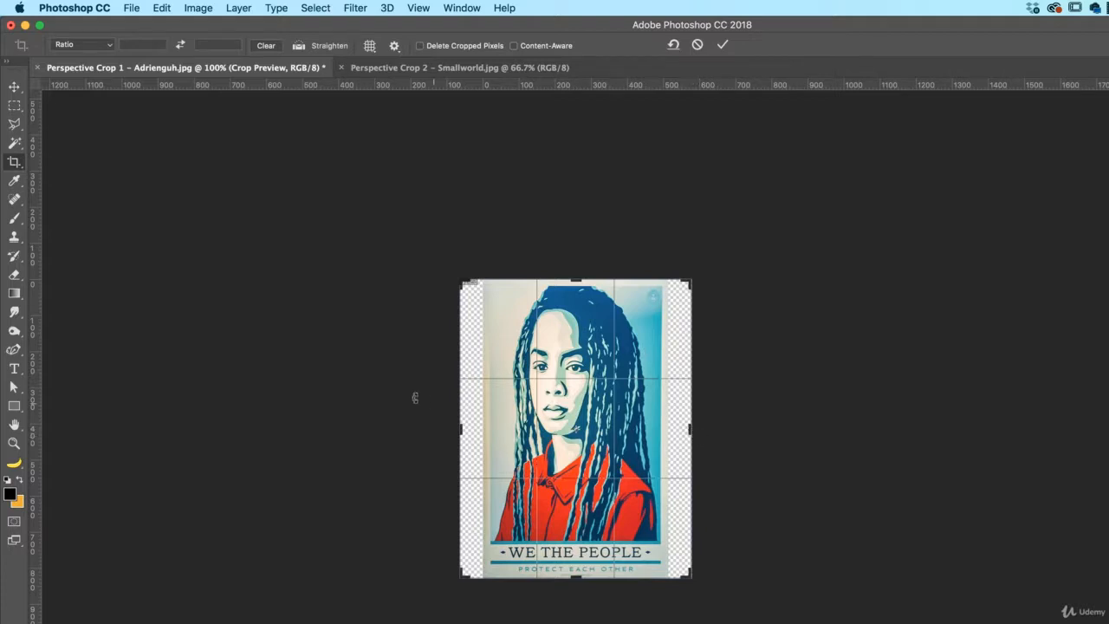
key("Return")
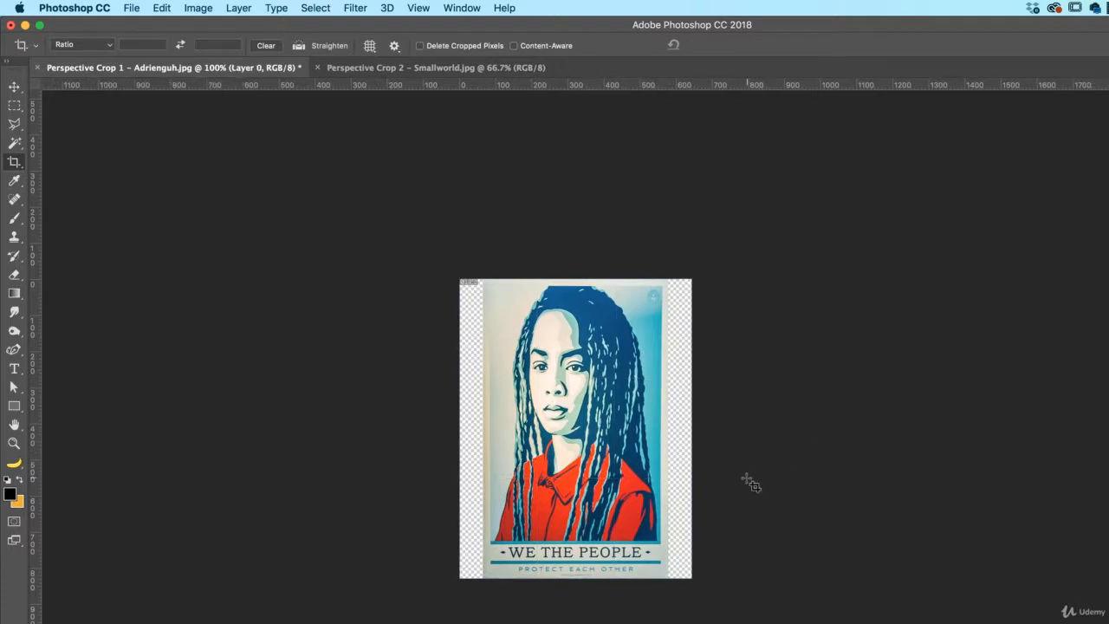
Free Transform the poster layer to about 110% width around its centre, keeping the height at 100%
key("ctrl+t")
left_click_drag(667, 428, 677, 429)
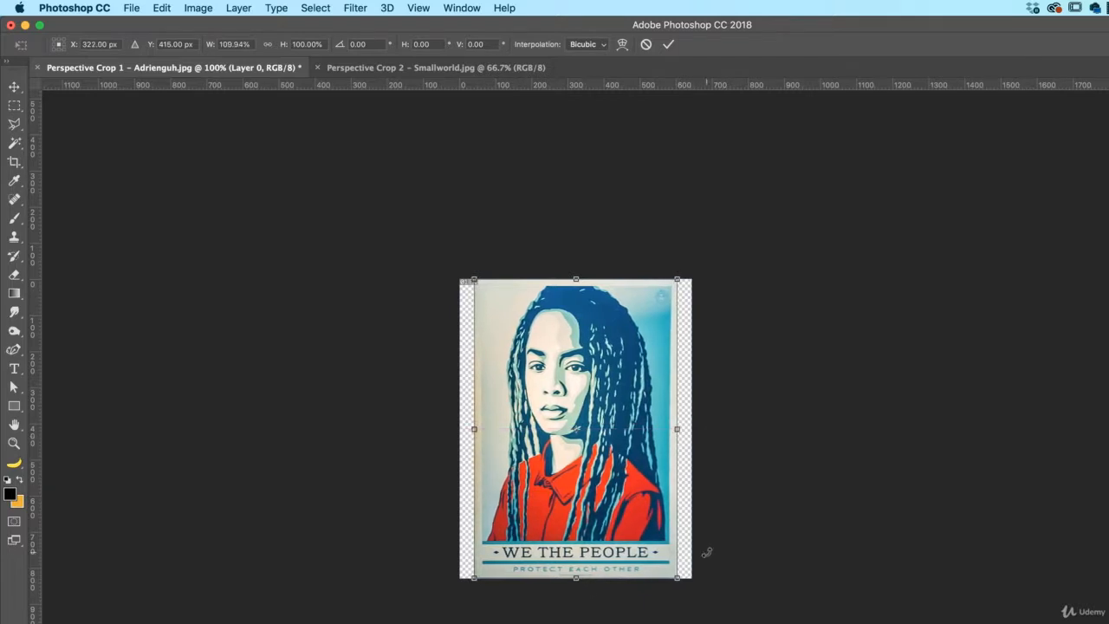
key("Return")
Perspective-crop the Perspective Crop 2 photo around the mural wall, leaving a small margin beyond the wall's top and side edges
key("c")
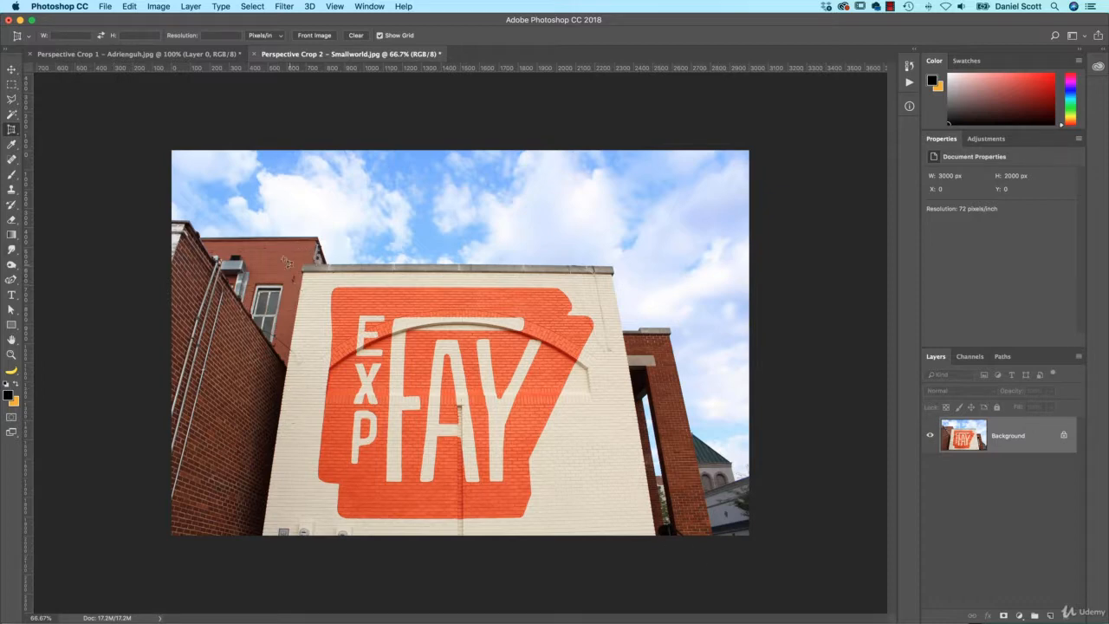
left_click(297, 259)
left_click(618, 259)
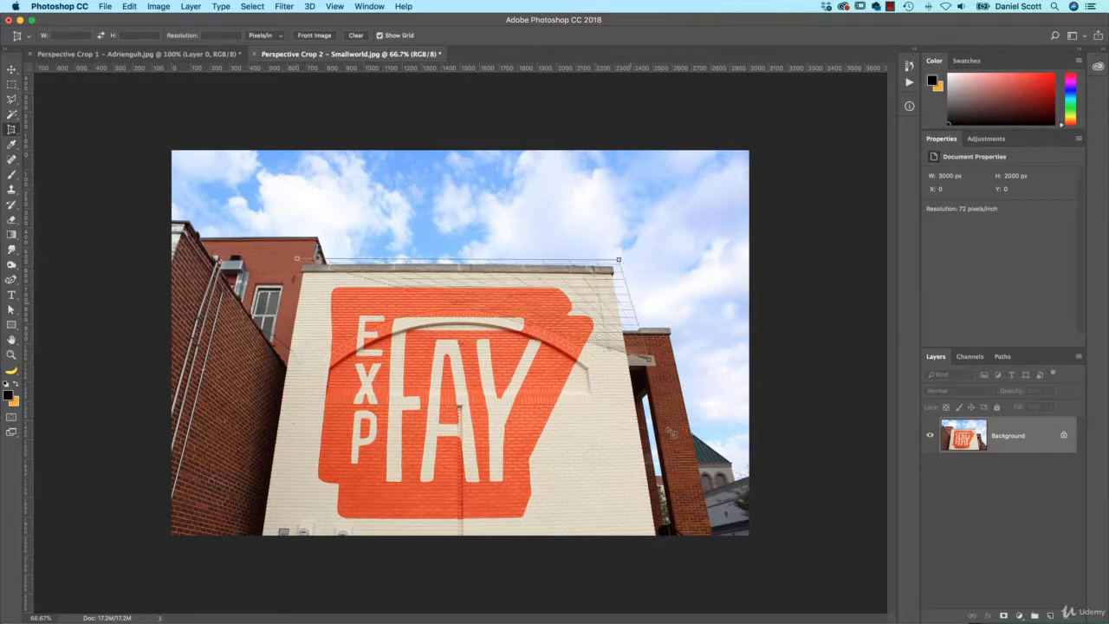
left_click(664, 535)
left_click(249, 534)
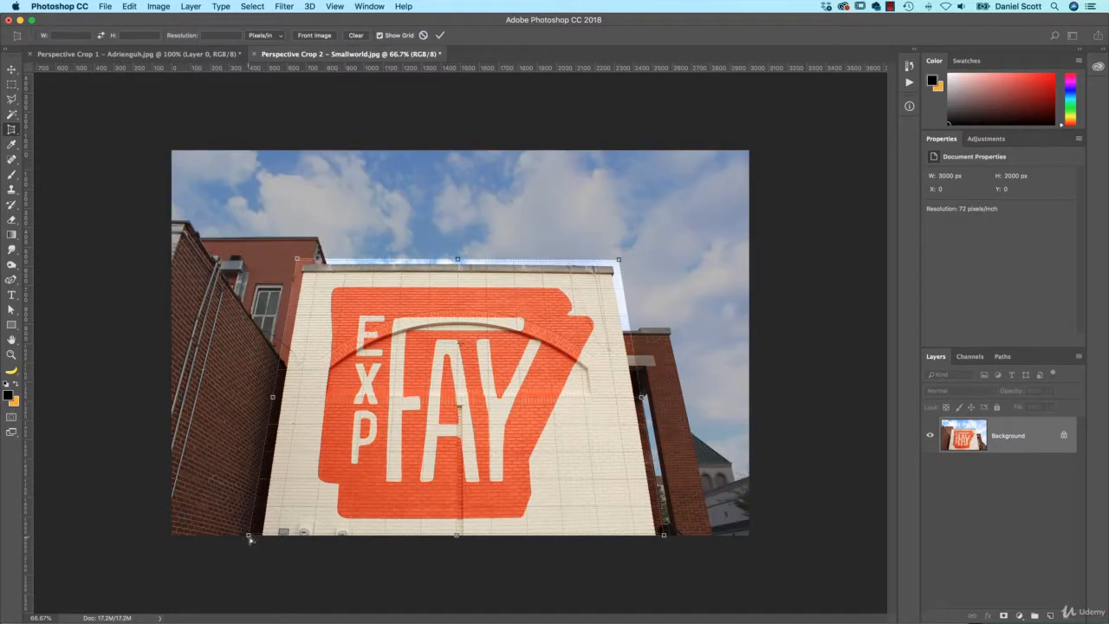
left_click_drag(248, 535, 251, 534)
key("Return")
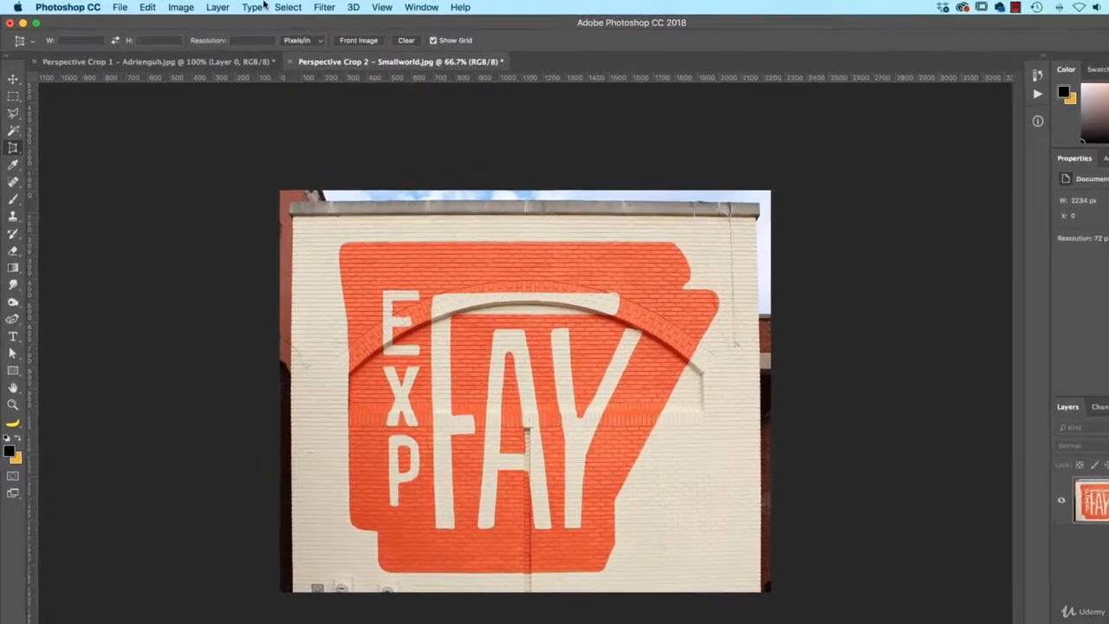
Straighten the mural wall's curved lines against the grid with the Lens Correction filter's Remove Distortion tool
left_click(283, 6)
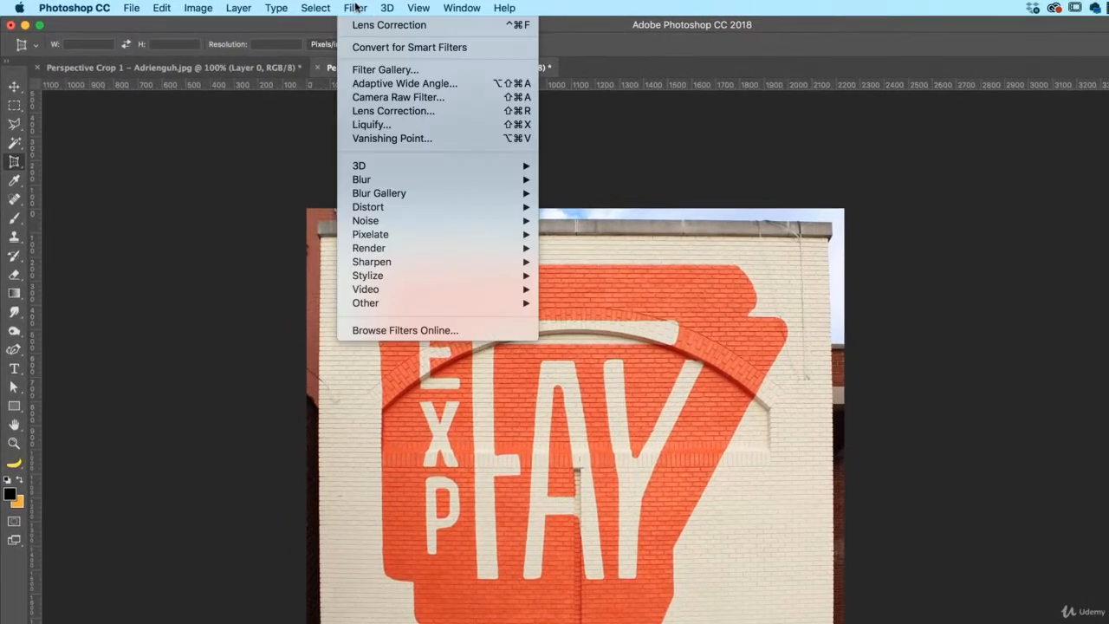
left_click(390, 113)
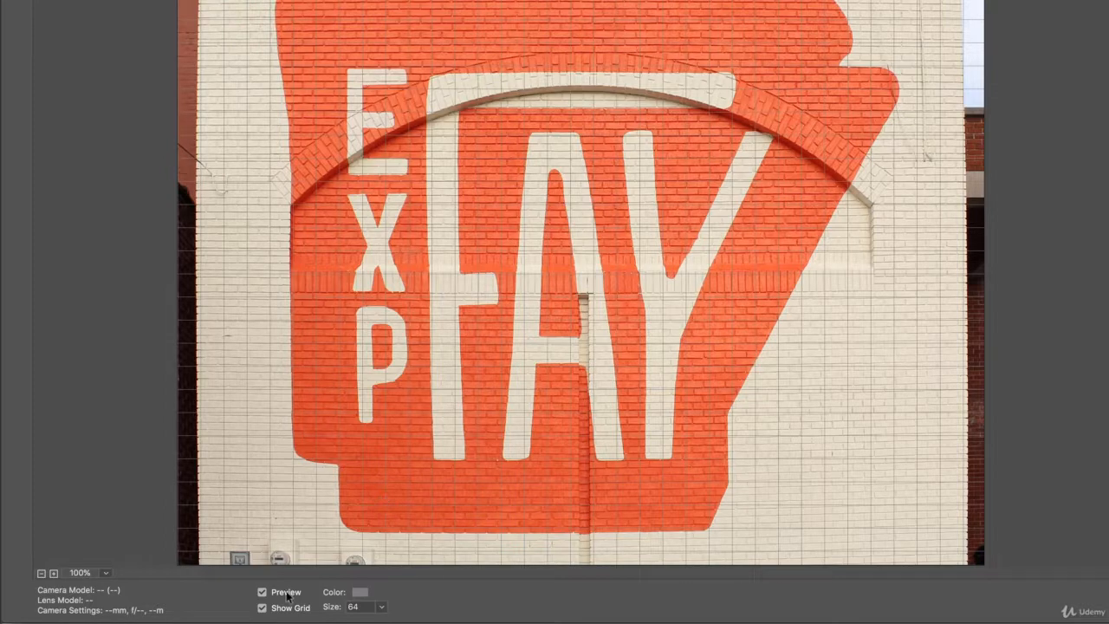
left_click(262, 609)
left_click(263, 609)
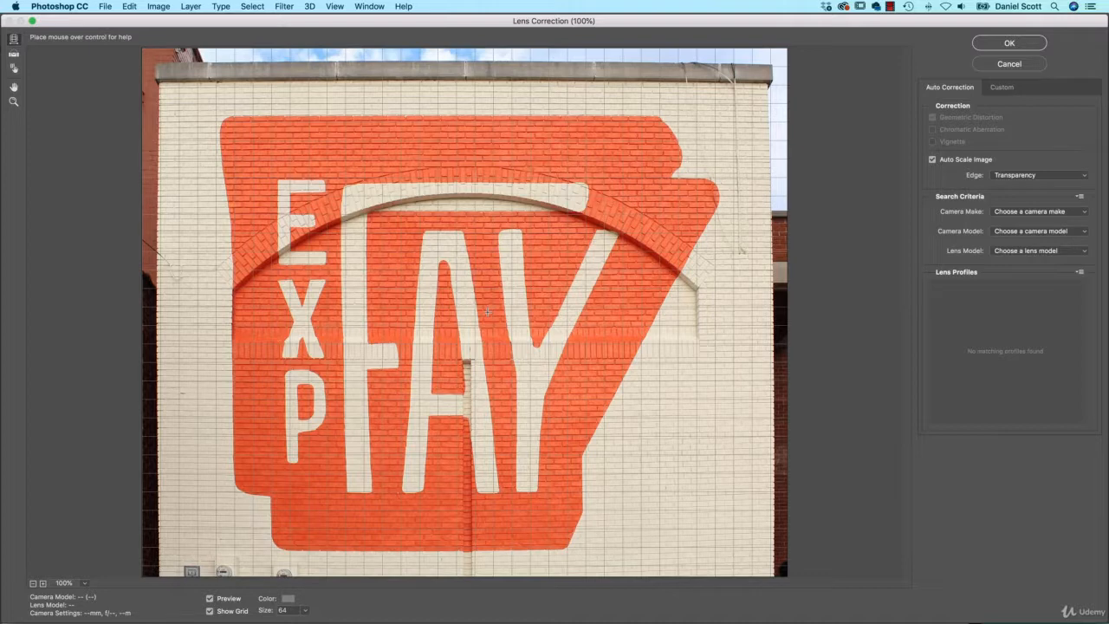
left_click_drag(488, 311, 507, 332)
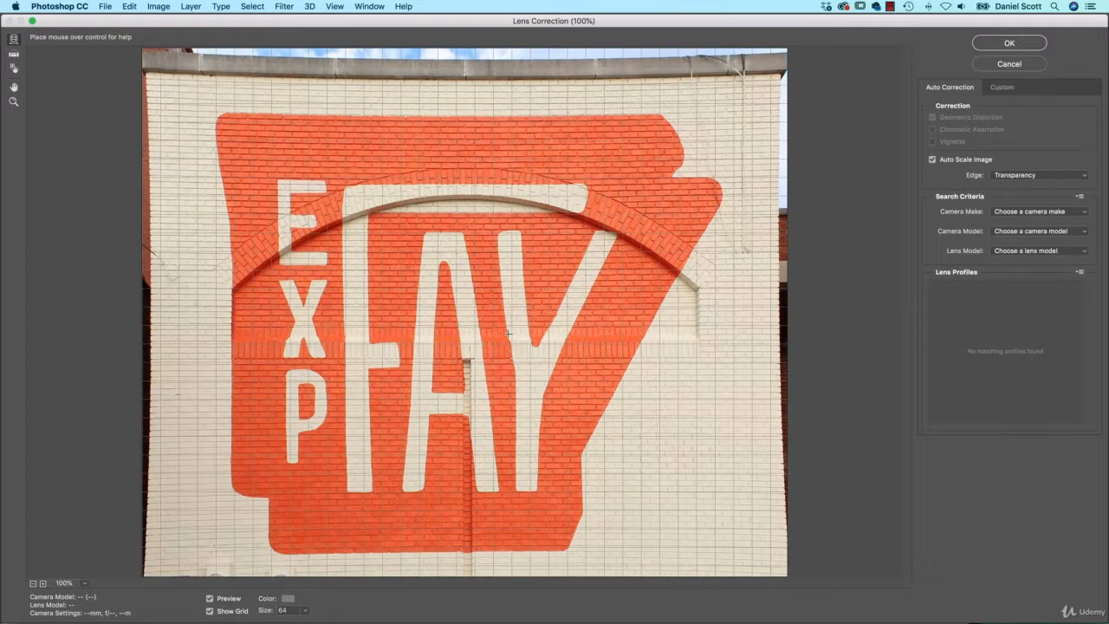
left_click_drag(508, 331, 495, 318)
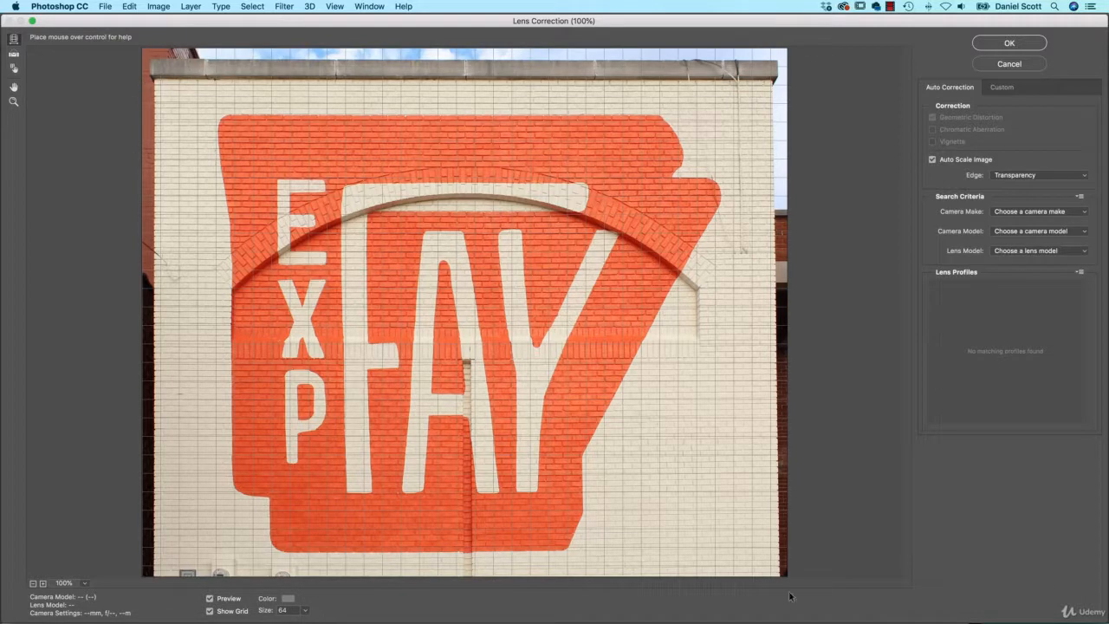
left_click(989, 46)
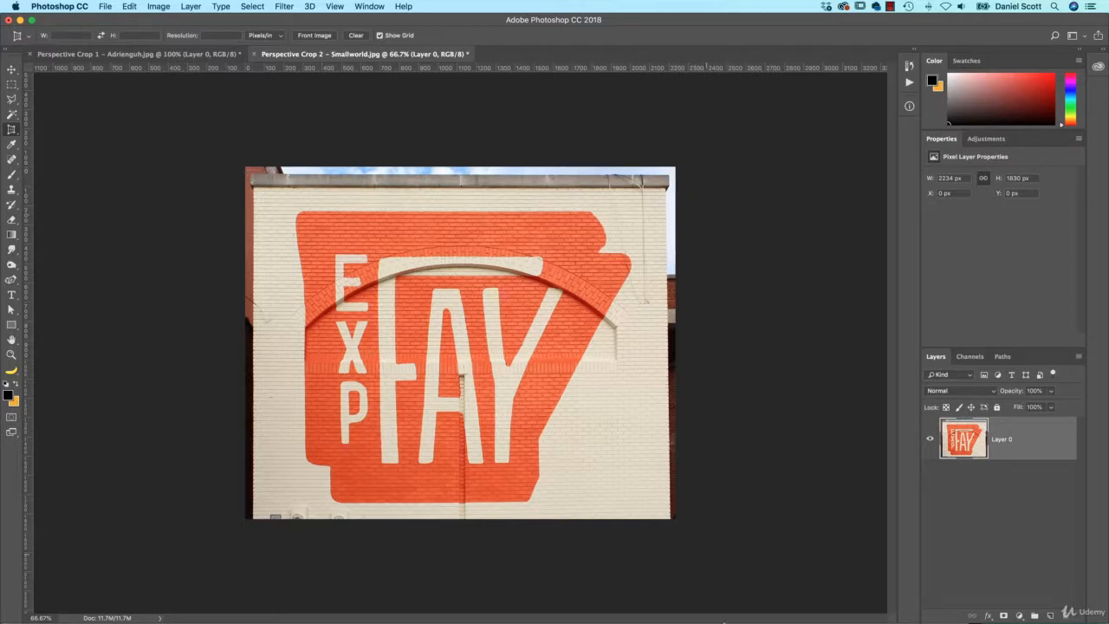
Perspective-crop the mural again to the white brick wall's corners, excluding the roof ledge, sky and neighbouring buildings
left_click(254, 187)
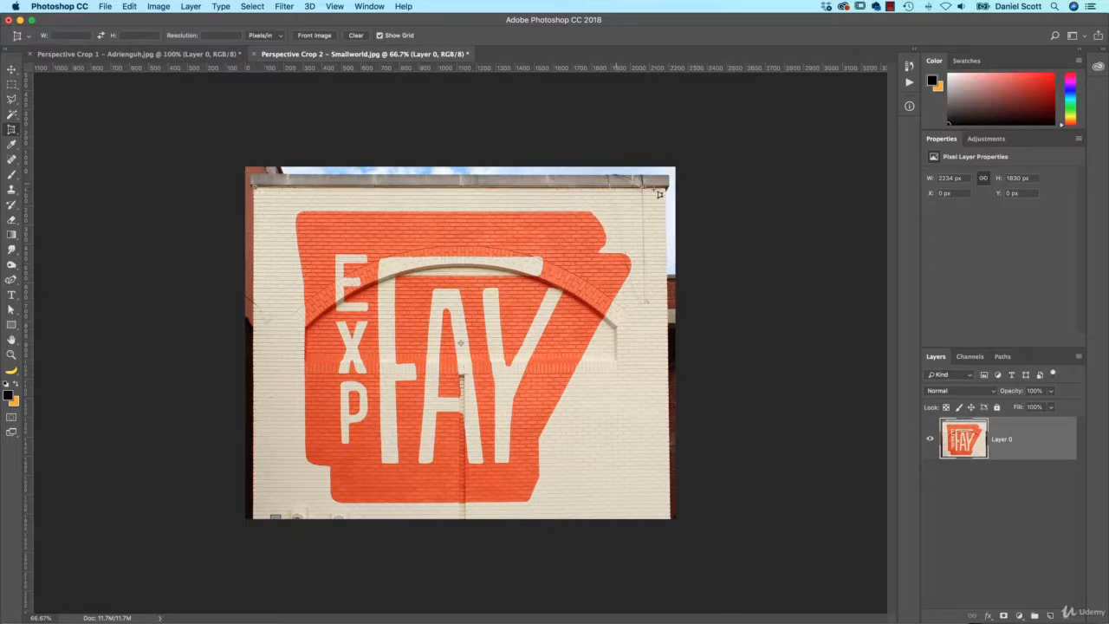
left_click(666, 186)
left_click(650, 397)
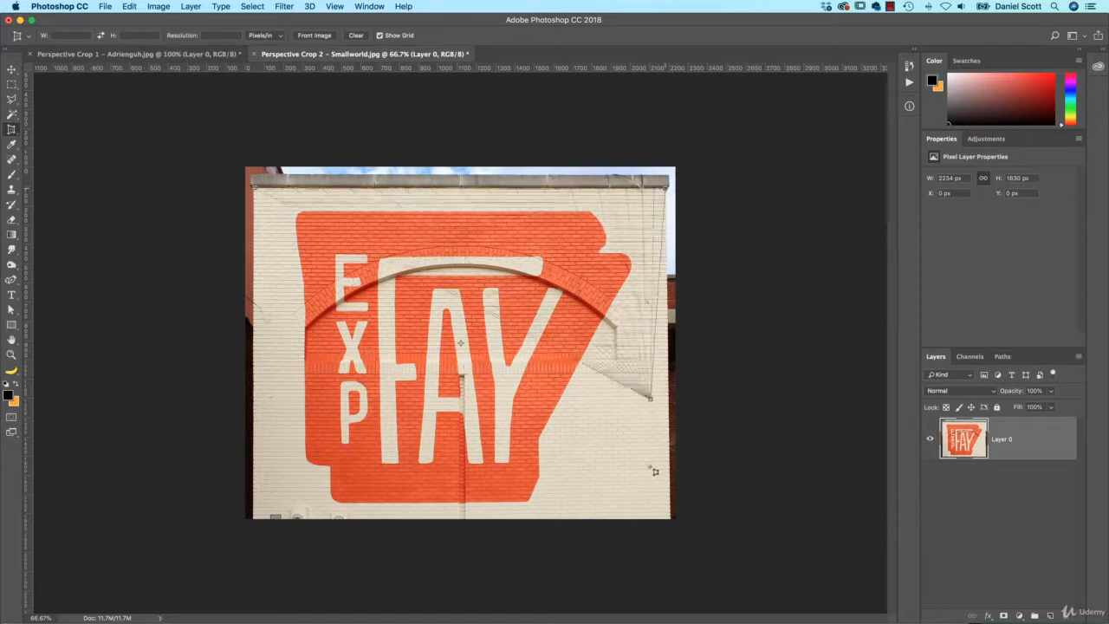
left_click(672, 521)
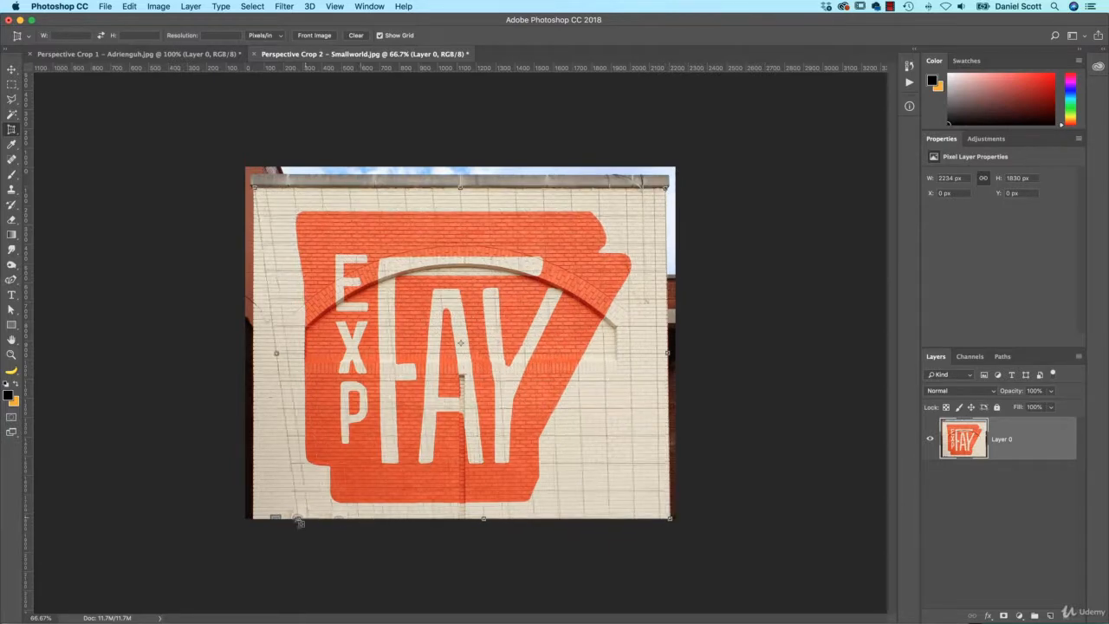
left_click(253, 521)
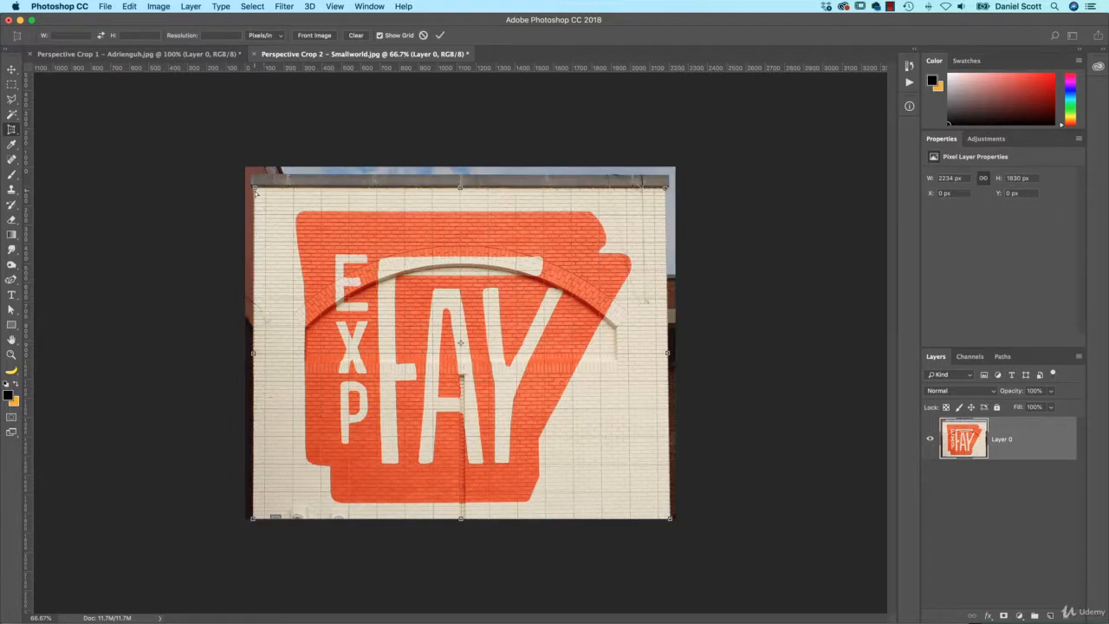
left_click_drag(255, 190, 254, 190)
key("Return")
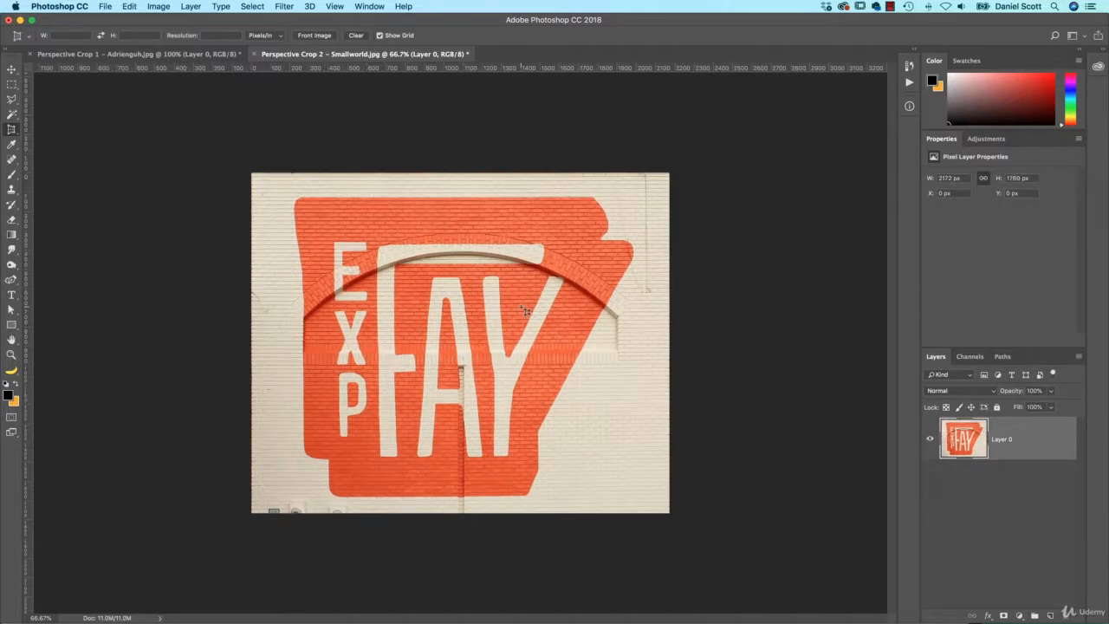